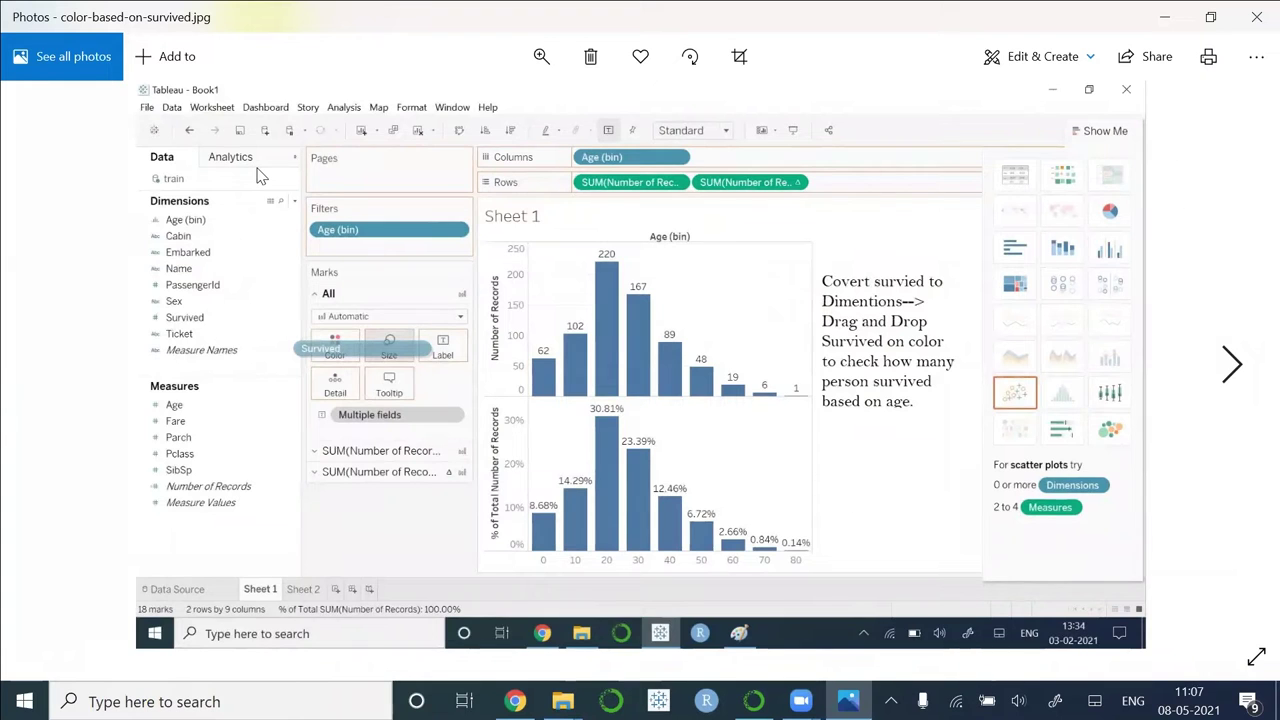
Look through the reference screenshots from color-based-on-survived.jpg to Survived-or-Not.jpg and back, examining the bins, table calculation and dashboard.
key("Right")
key("Right")
key("Right")
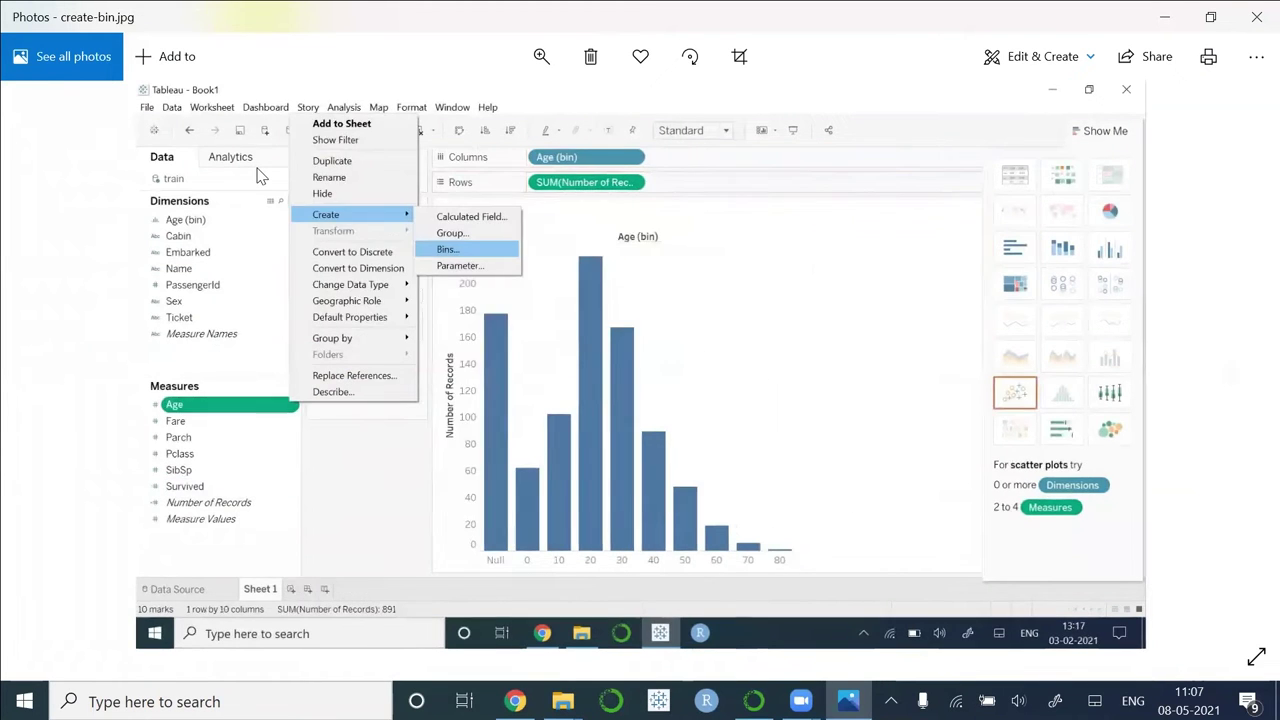
key("Right")
key("Right")
key("Right")
key("Right")
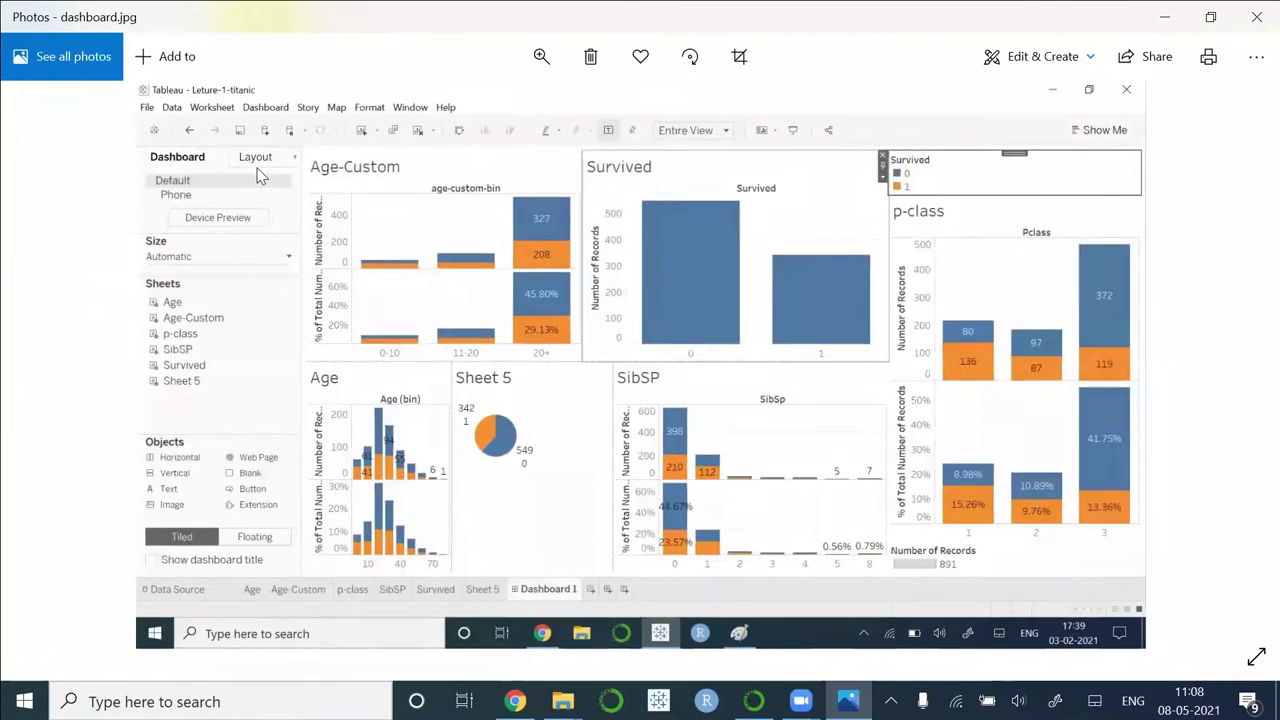
key("Right")
key("Right")
key("Right")
key("Right")
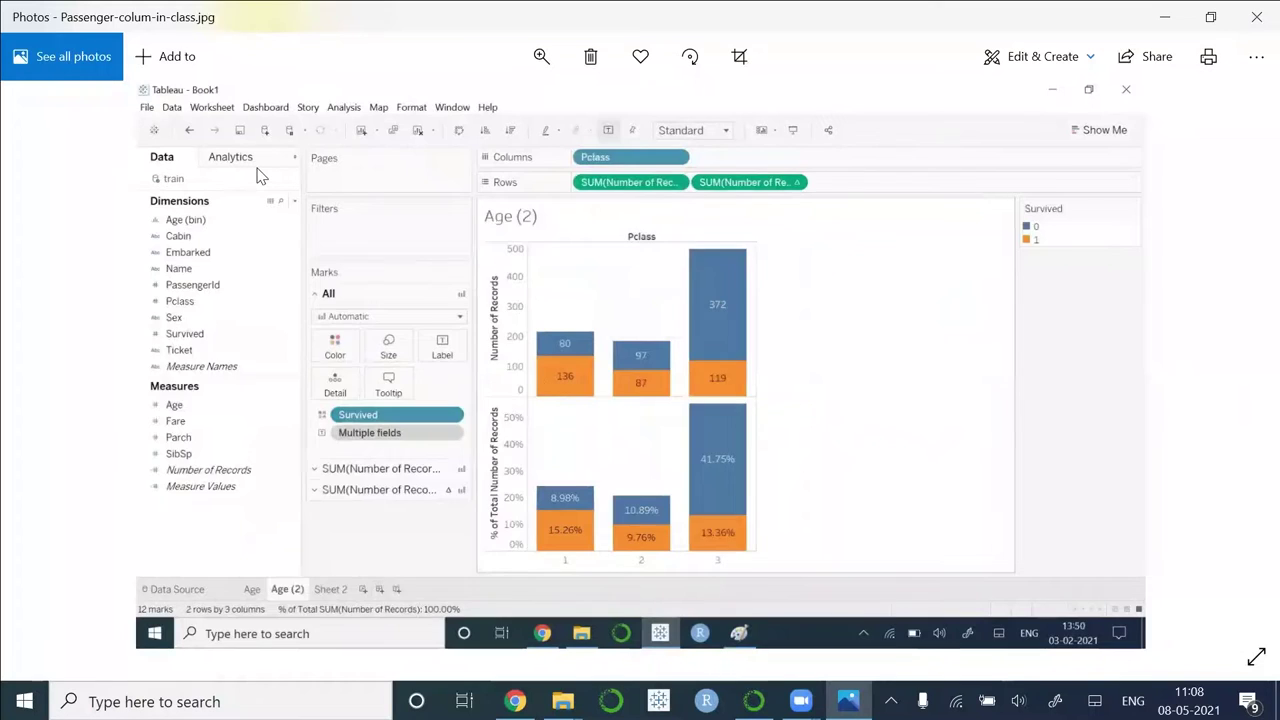
key("Right")
key("Right")
key("Right")
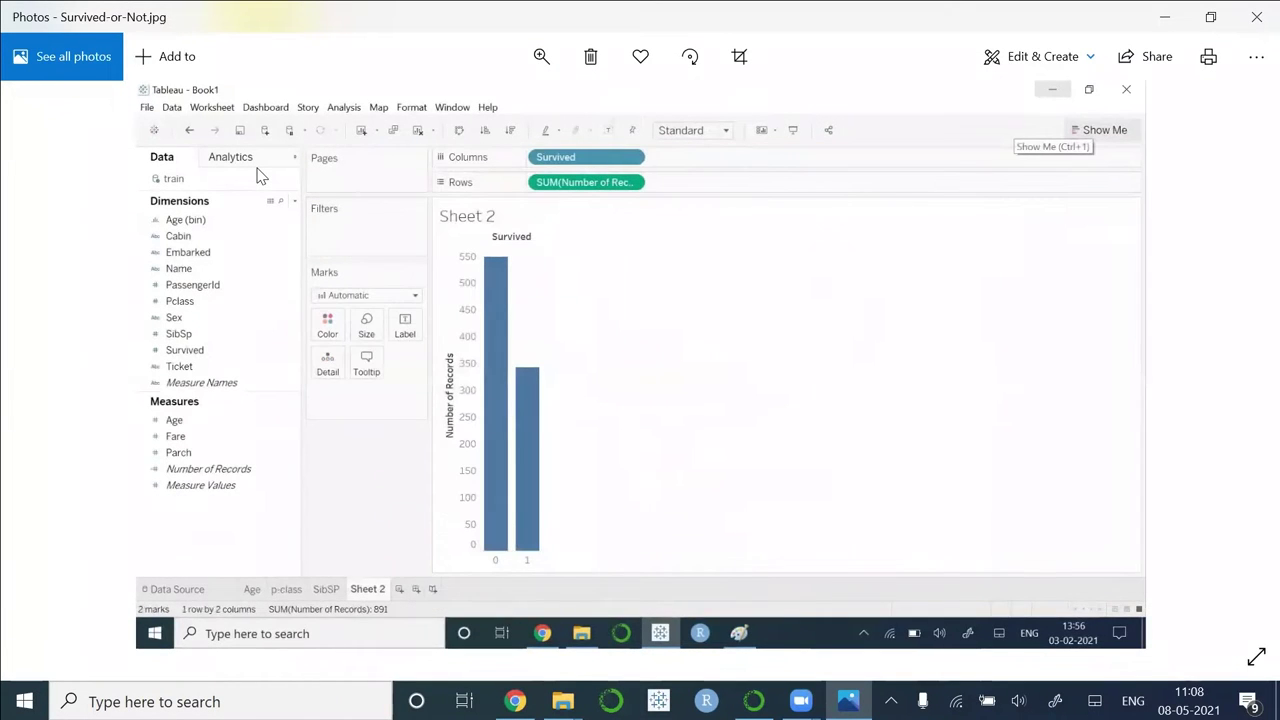
key("Left")
key("Left")
key("Left")
key("Left")
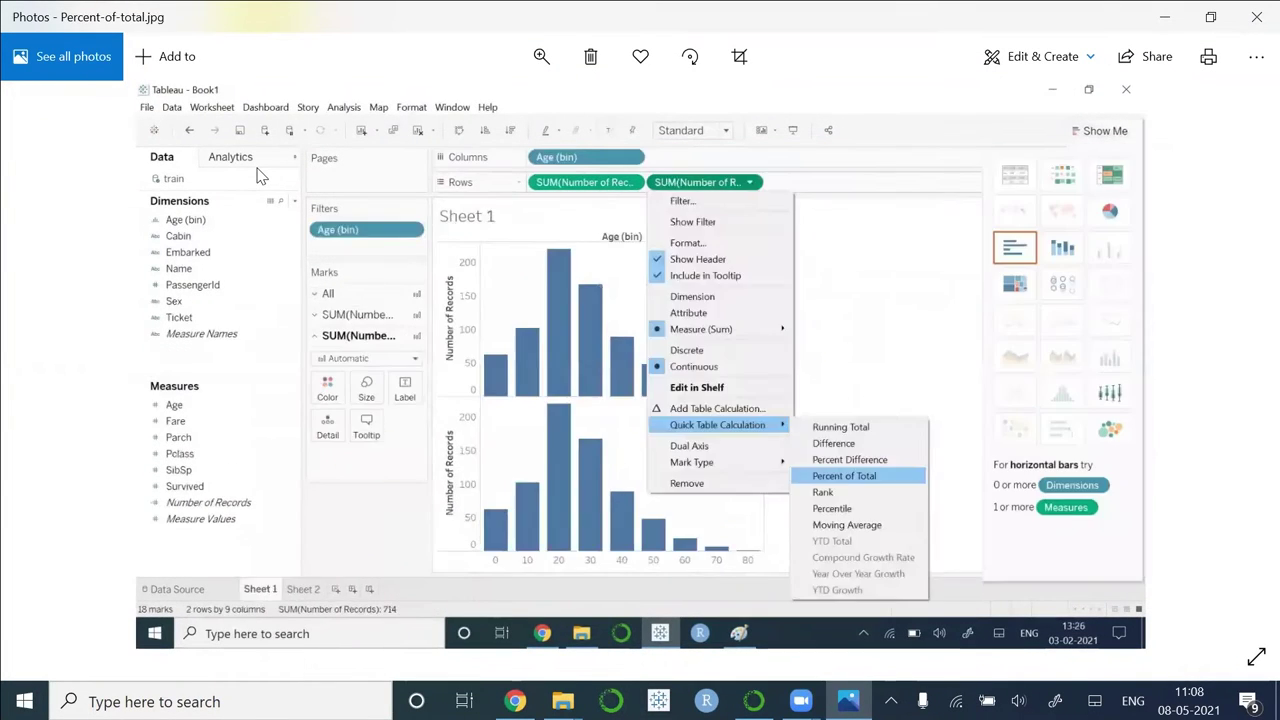
key("Left")
key("Left")
key("Left")
key("Left")
key("Left")
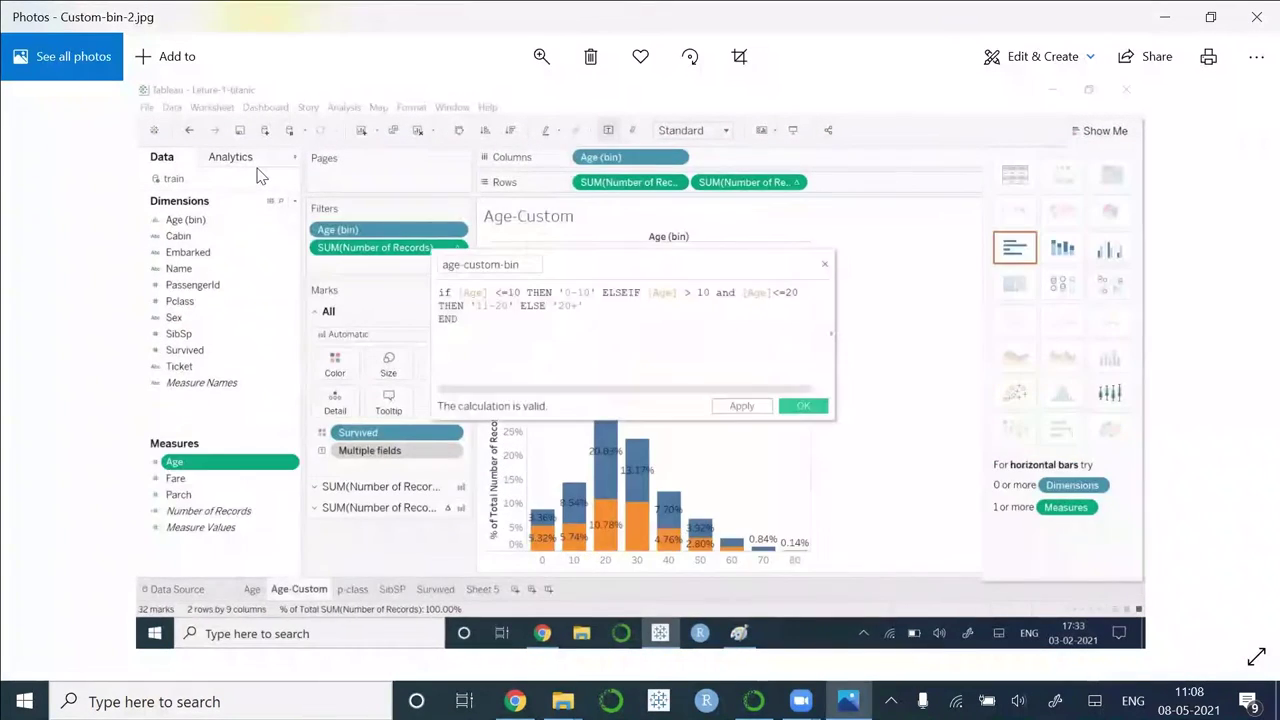
key("Left")
key("Left")
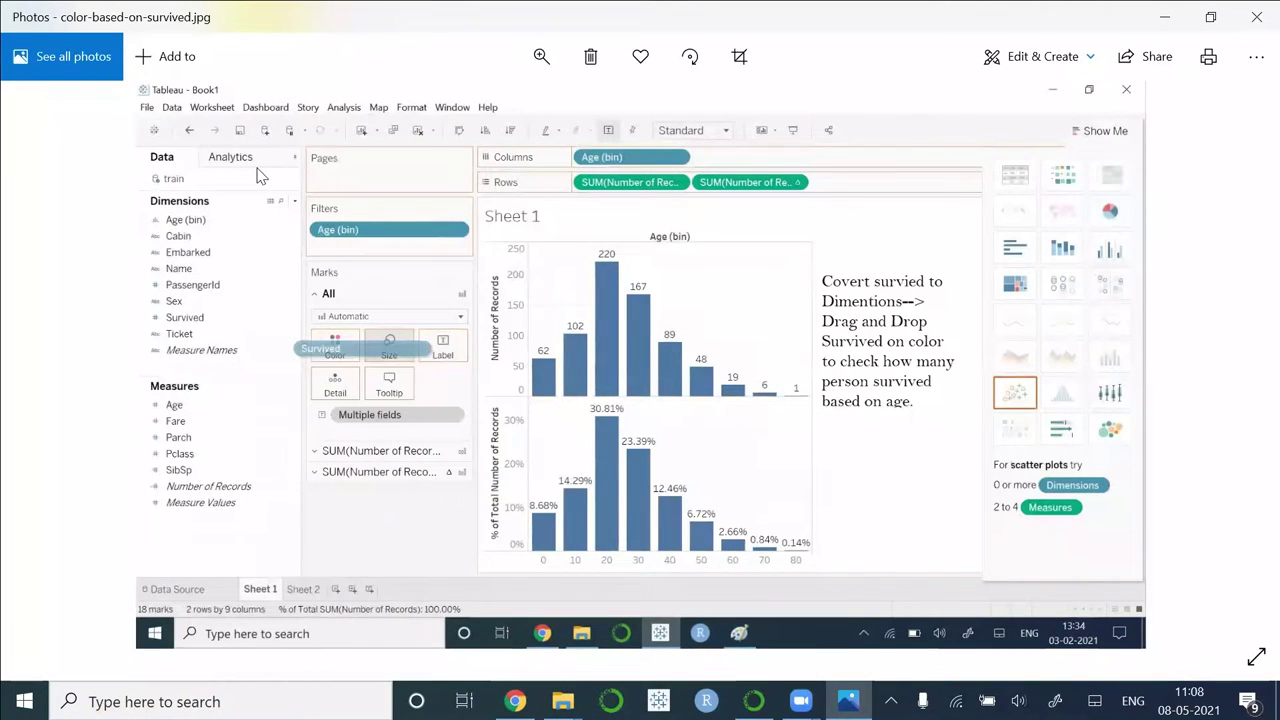
left_click(1163, 17)
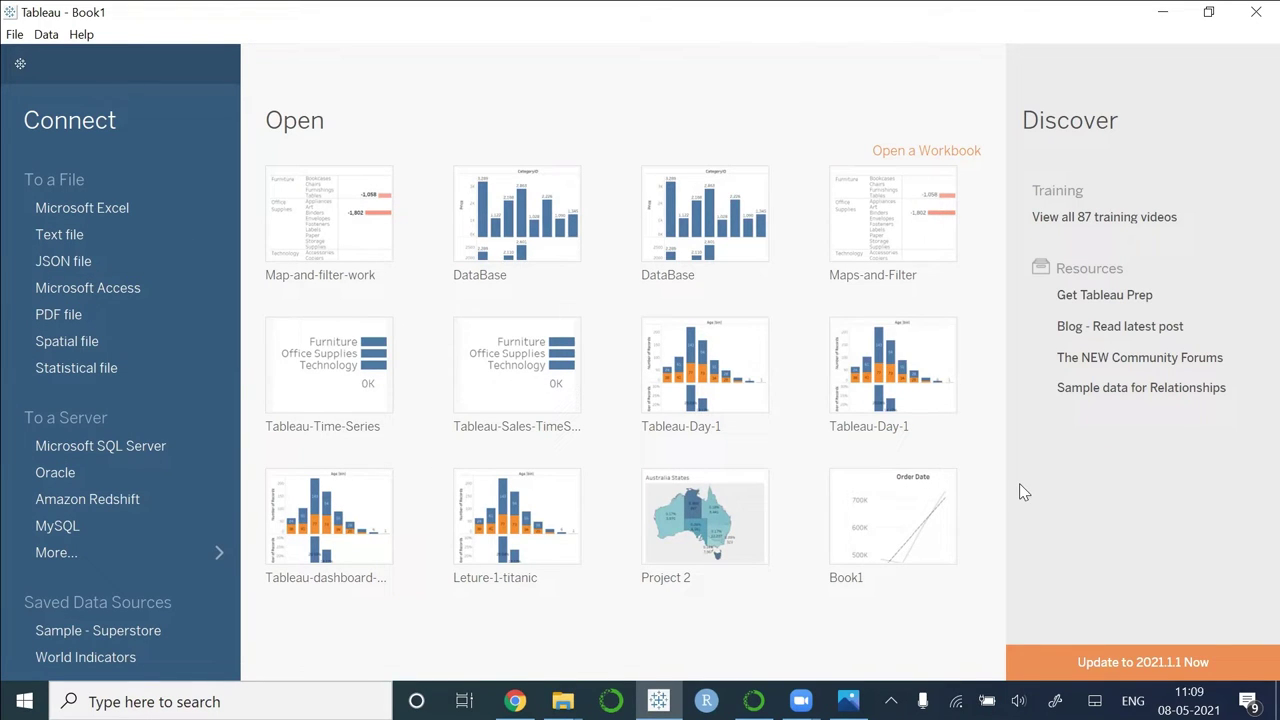
In Tableau, open the train CSV file from the Lecture-1-done folder as the data source.
left_click(355, 112)
left_click(12, 36)
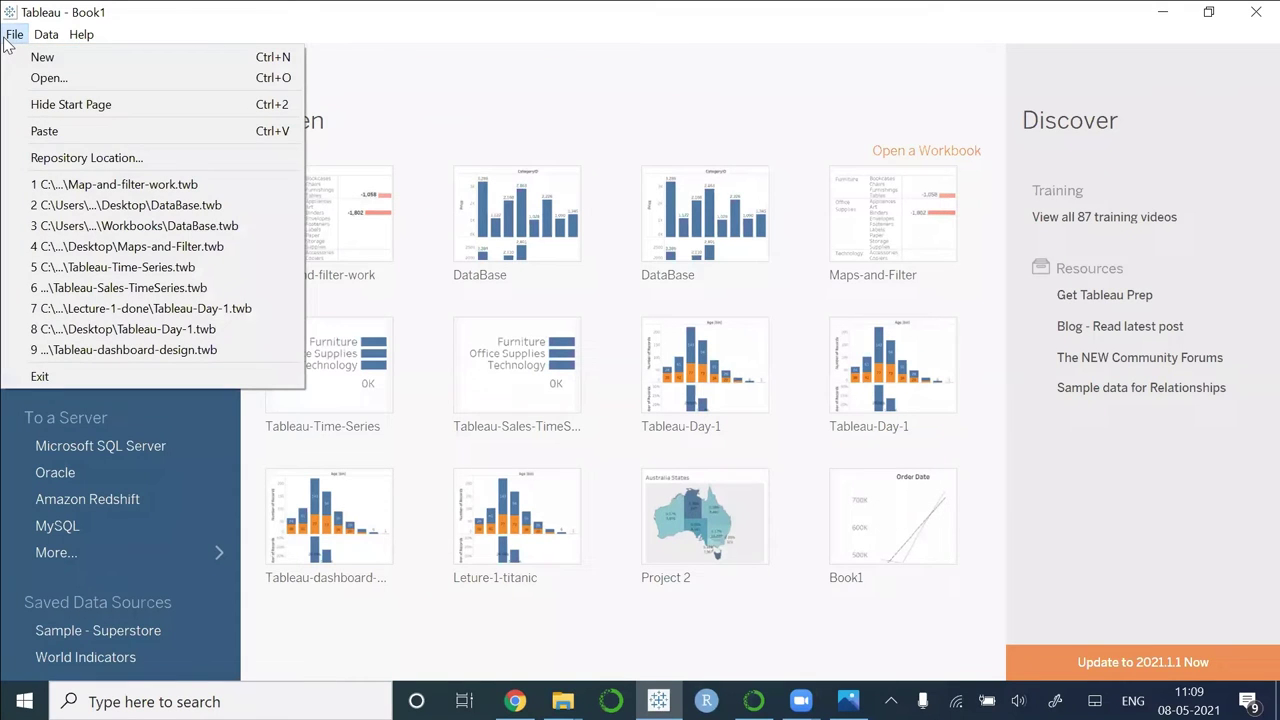
left_click(62, 77)
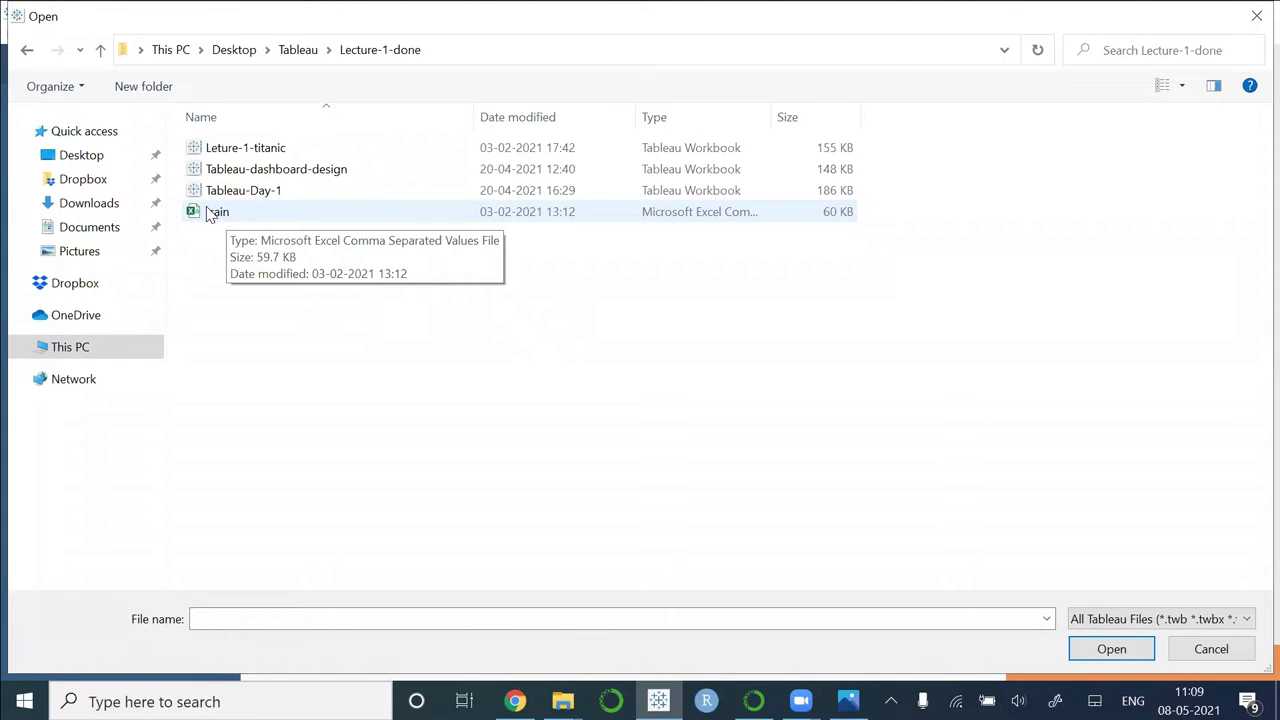
double_click(212, 213)
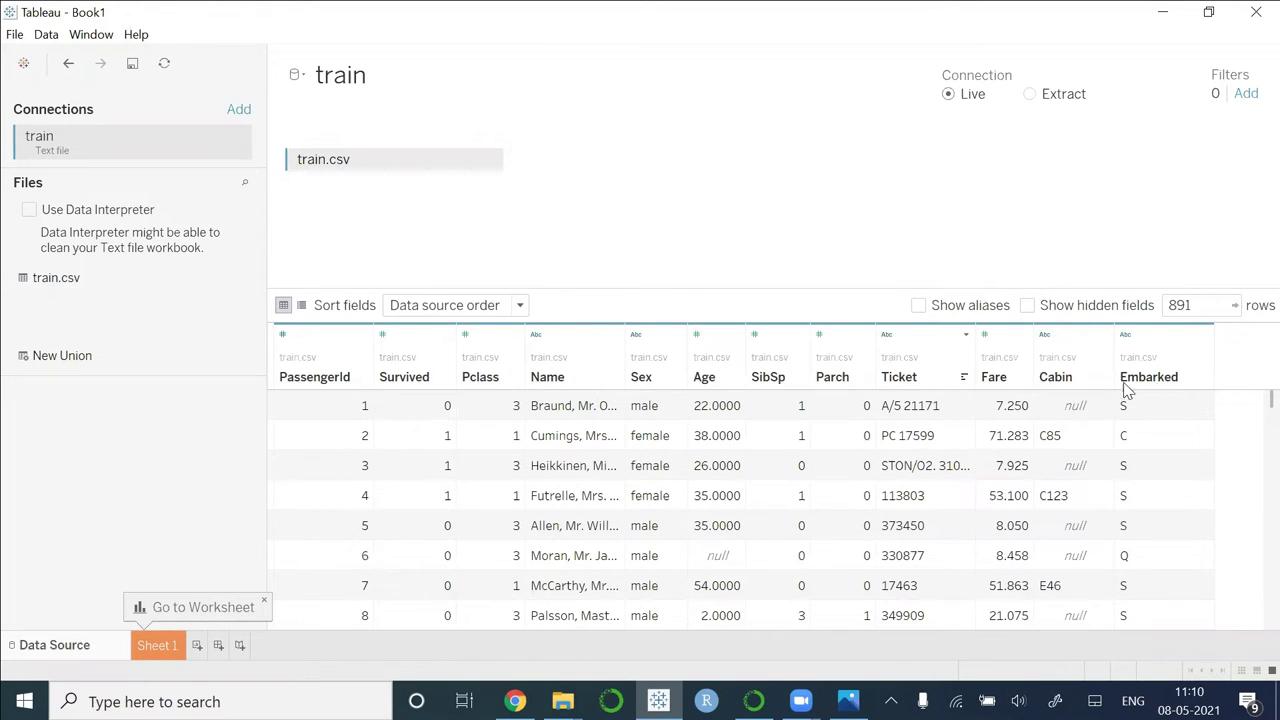
On Sheet 1, convert the Survived measure to a dimension.
mouse_move(1250, 406)
left_mouse_down()
mouse_move(1260, 586)
mouse_move(1253, 390)
left_mouse_up()
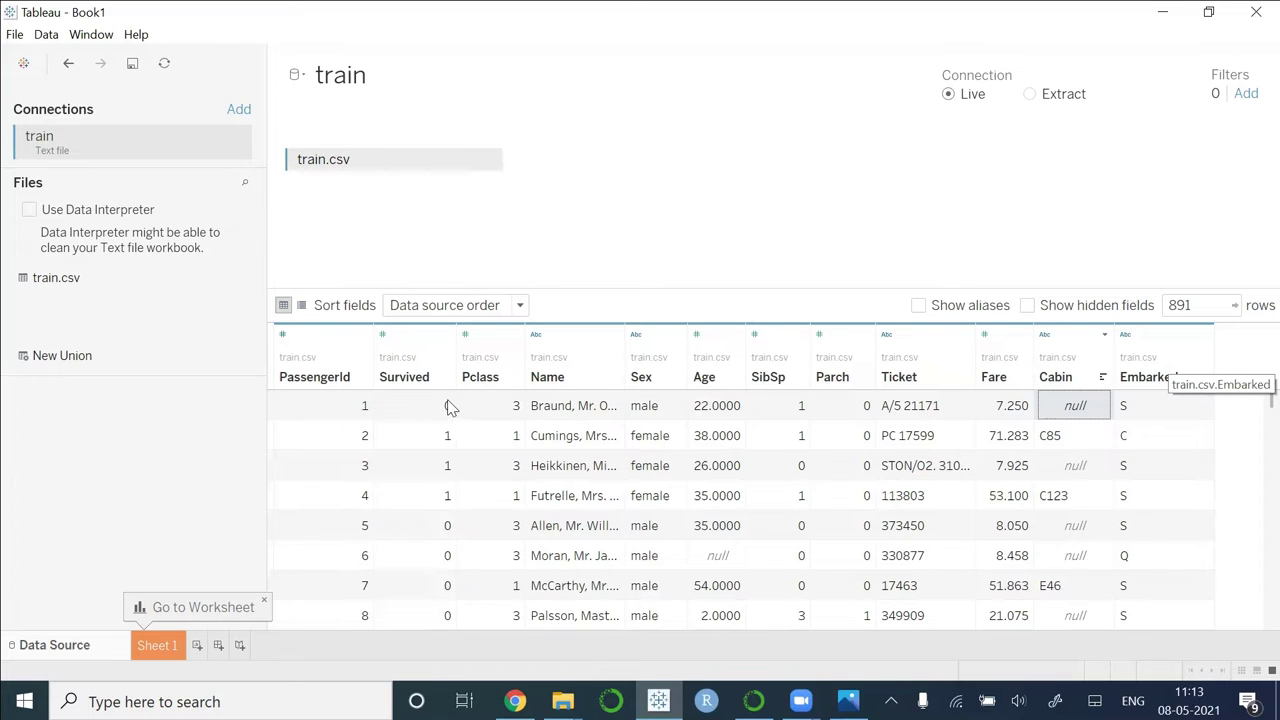
left_click(158, 646)
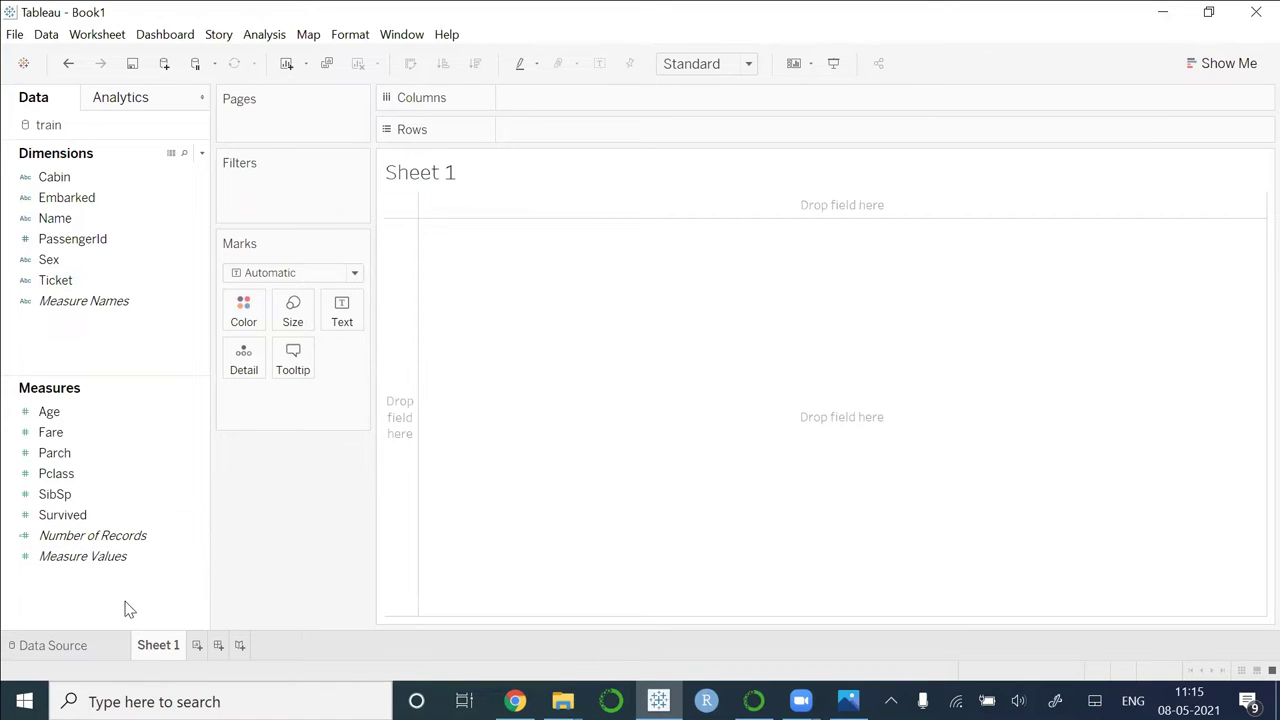
left_click(139, 562)
left_click(146, 478)
left_click(76, 513)
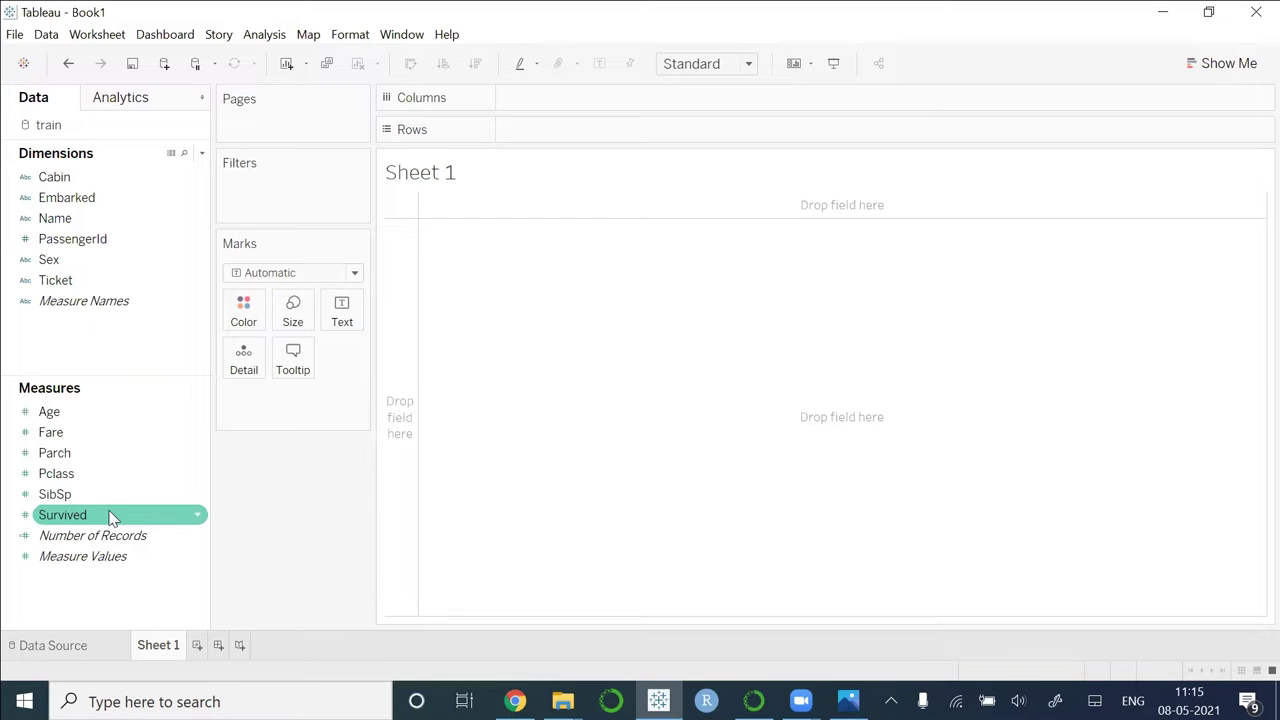
left_click(194, 516)
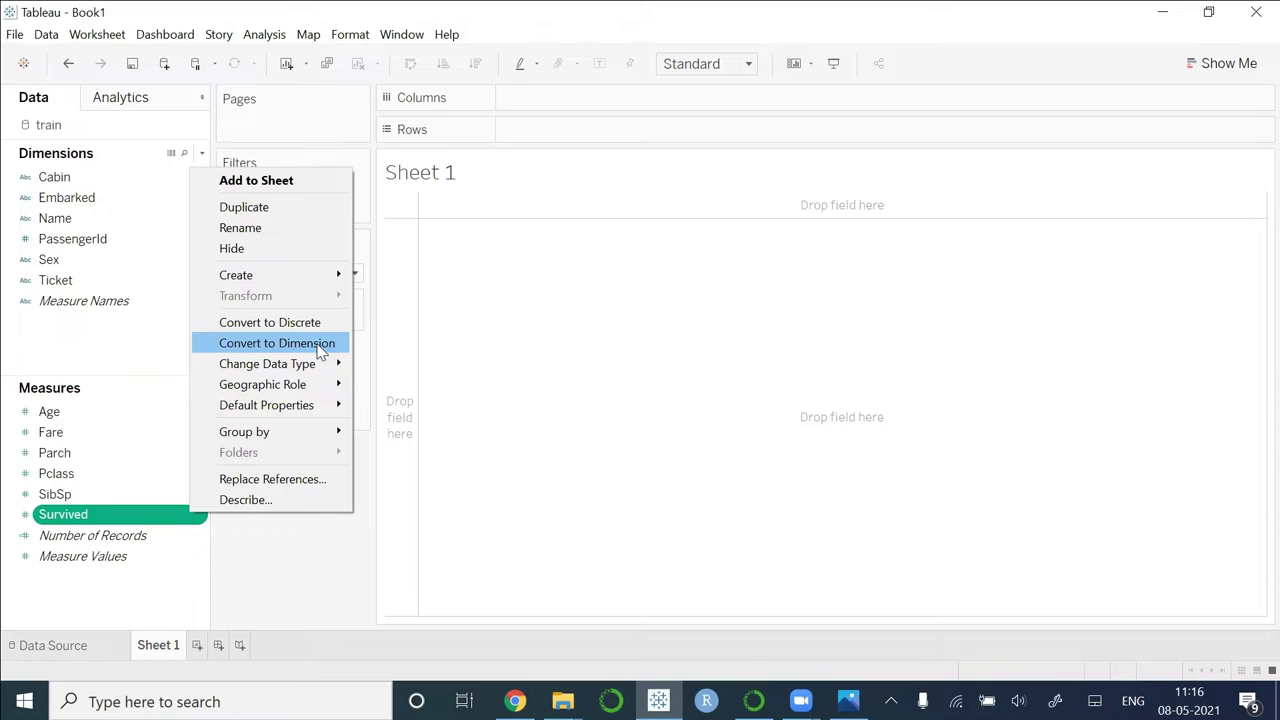
left_click(320, 350)
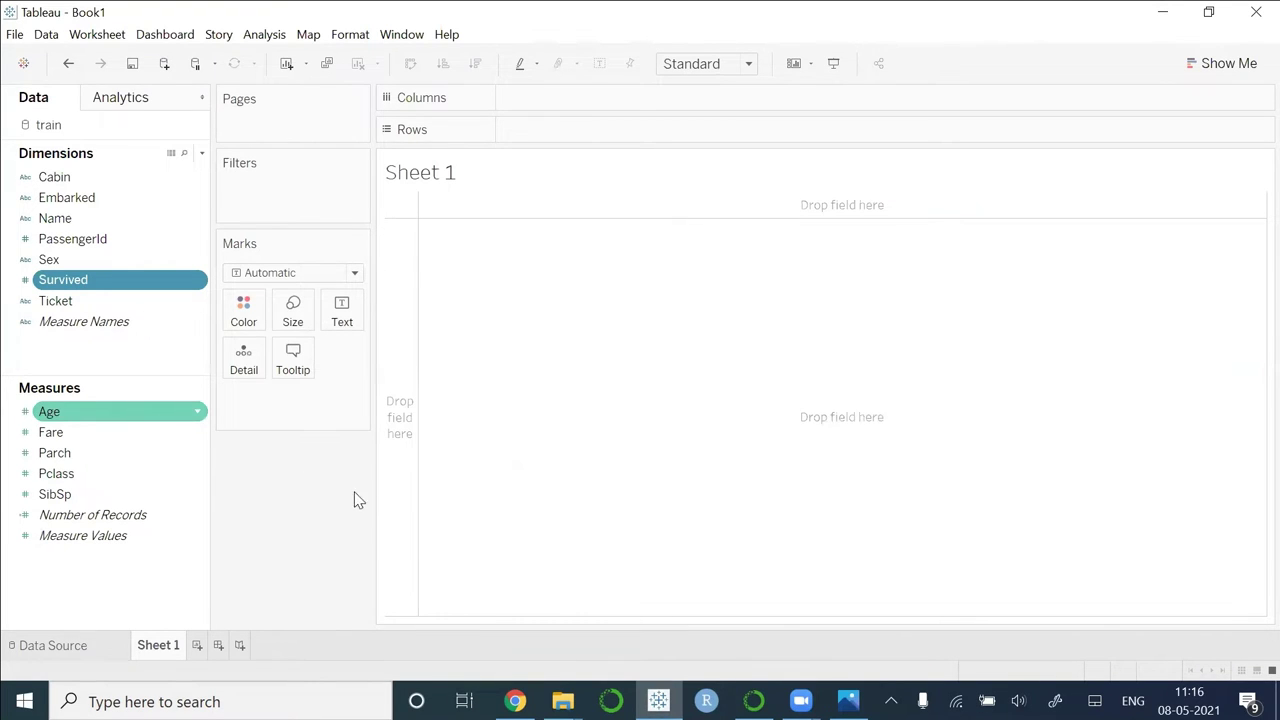
Check the Age values in the data source, and create bins from Age on Sheet 1 named Age (bin) with size 10.
left_click(74, 647)
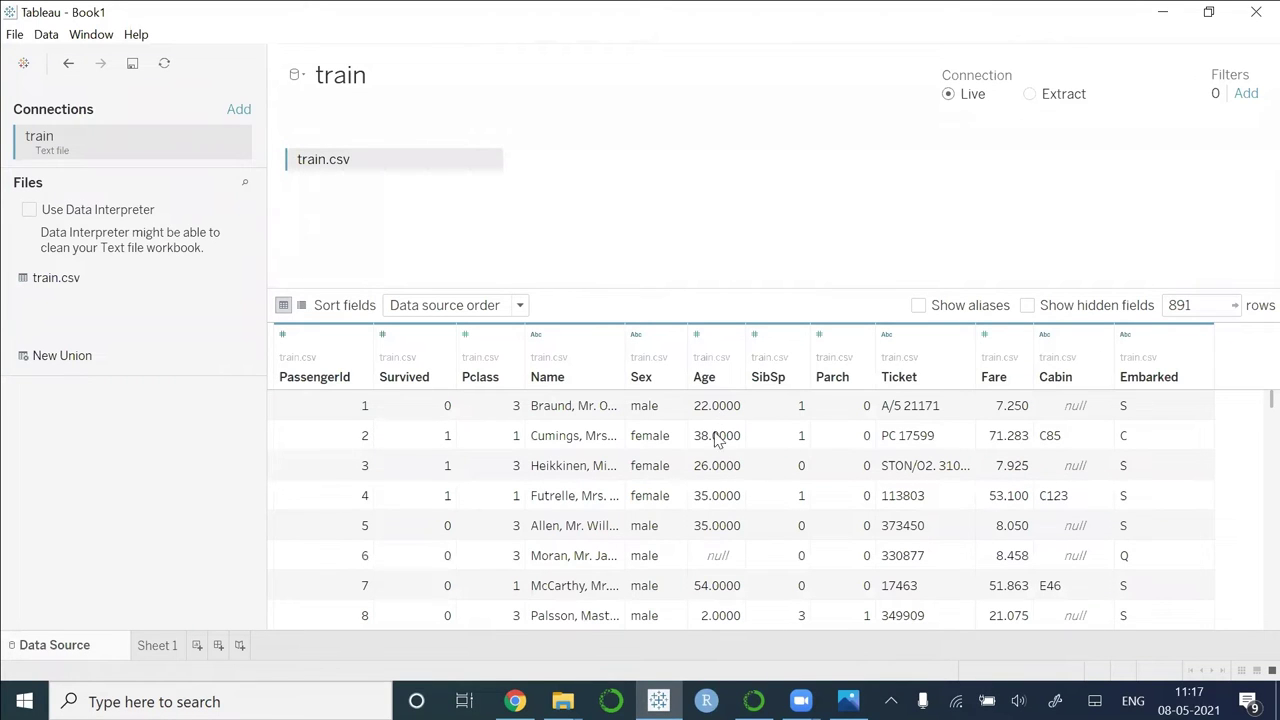
left_click_drag(1254, 402, 1249, 374)
left_click(160, 645)
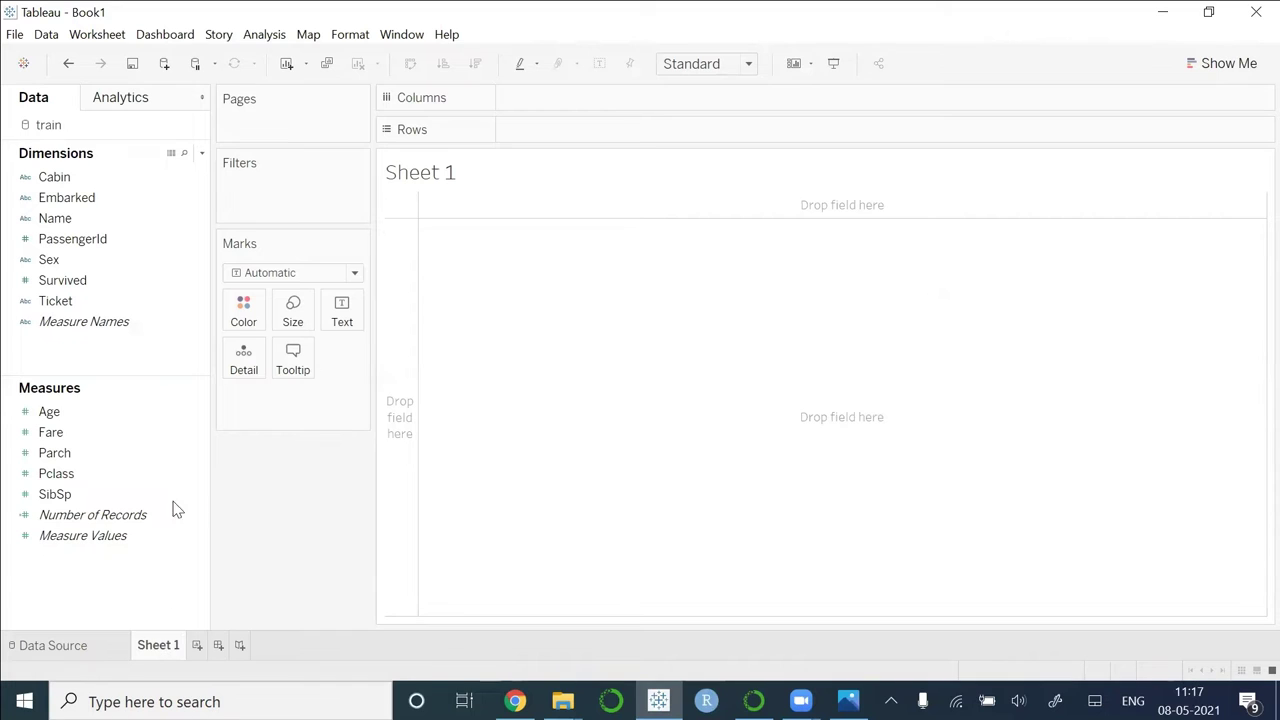
left_click(87, 414)
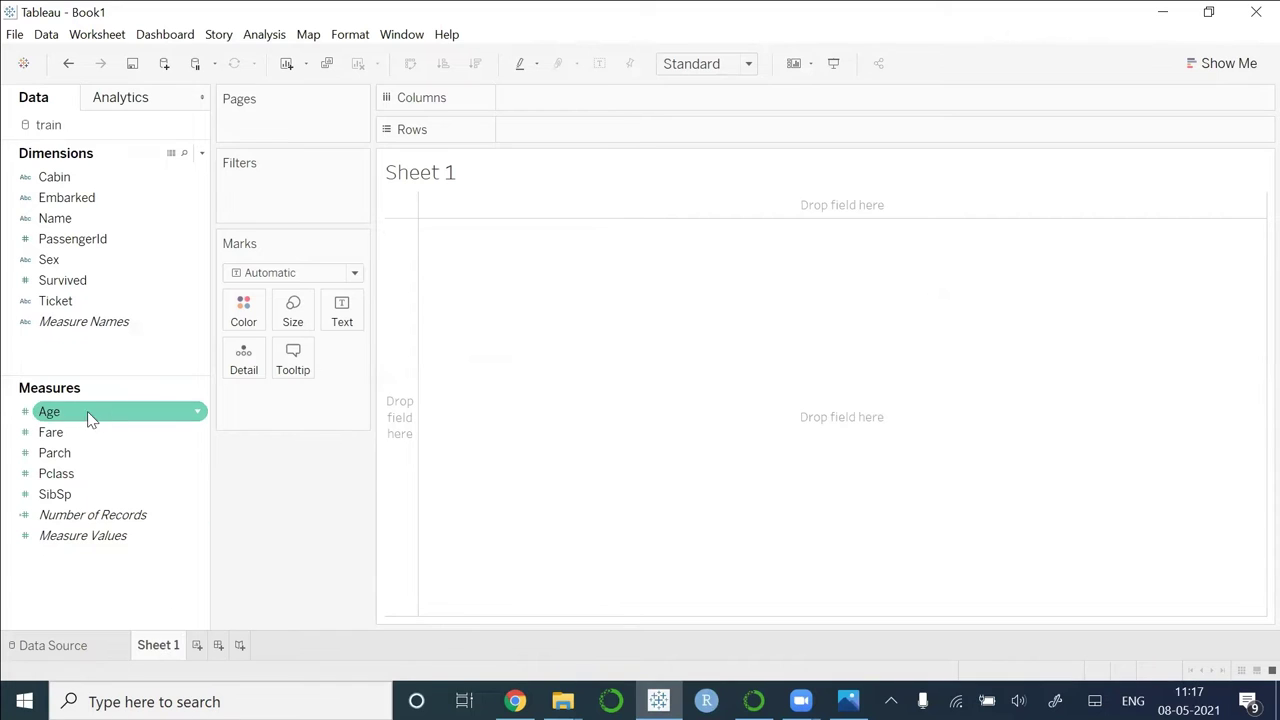
left_click(196, 413)
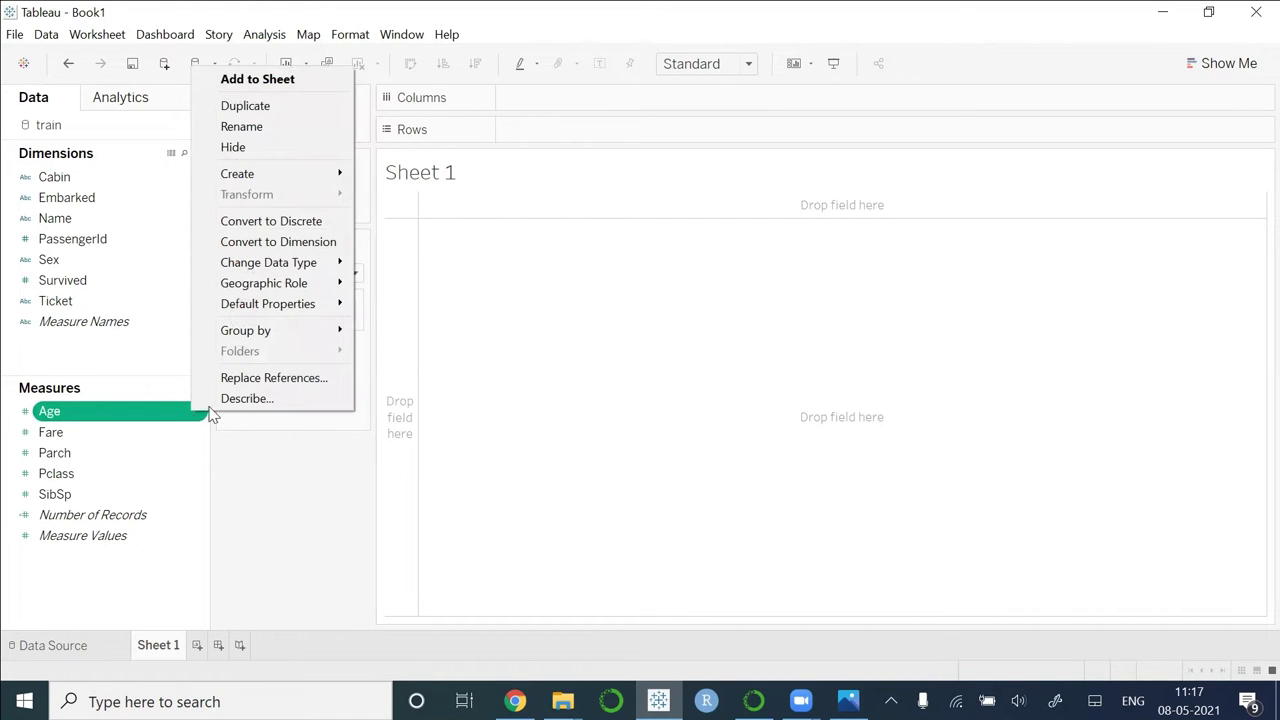
mouse_move(337, 178)
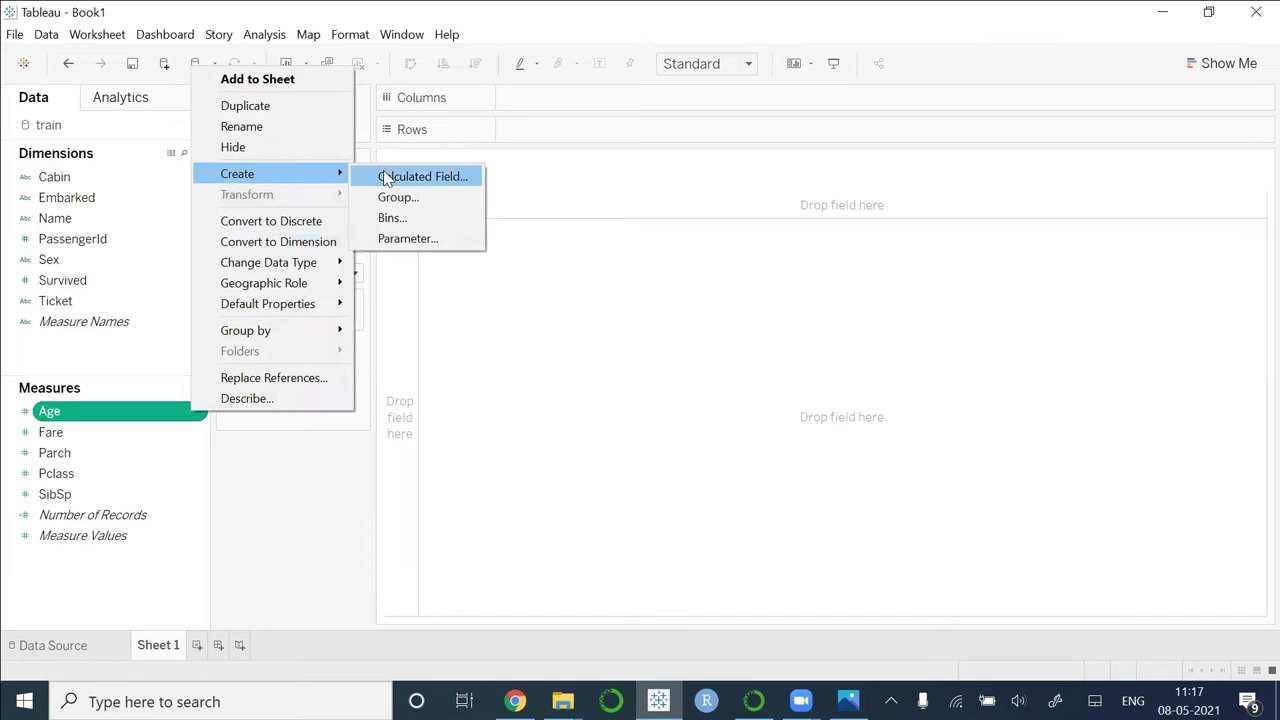
left_click(443, 217)
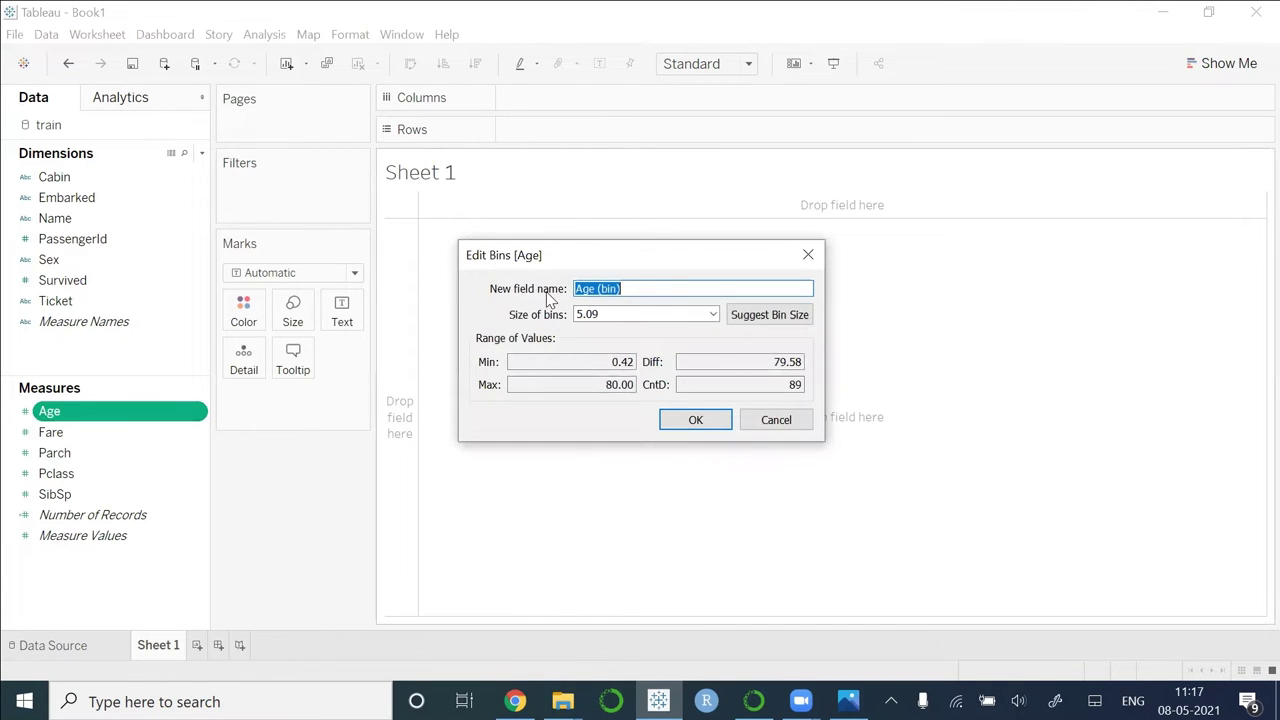
left_click(652, 288)
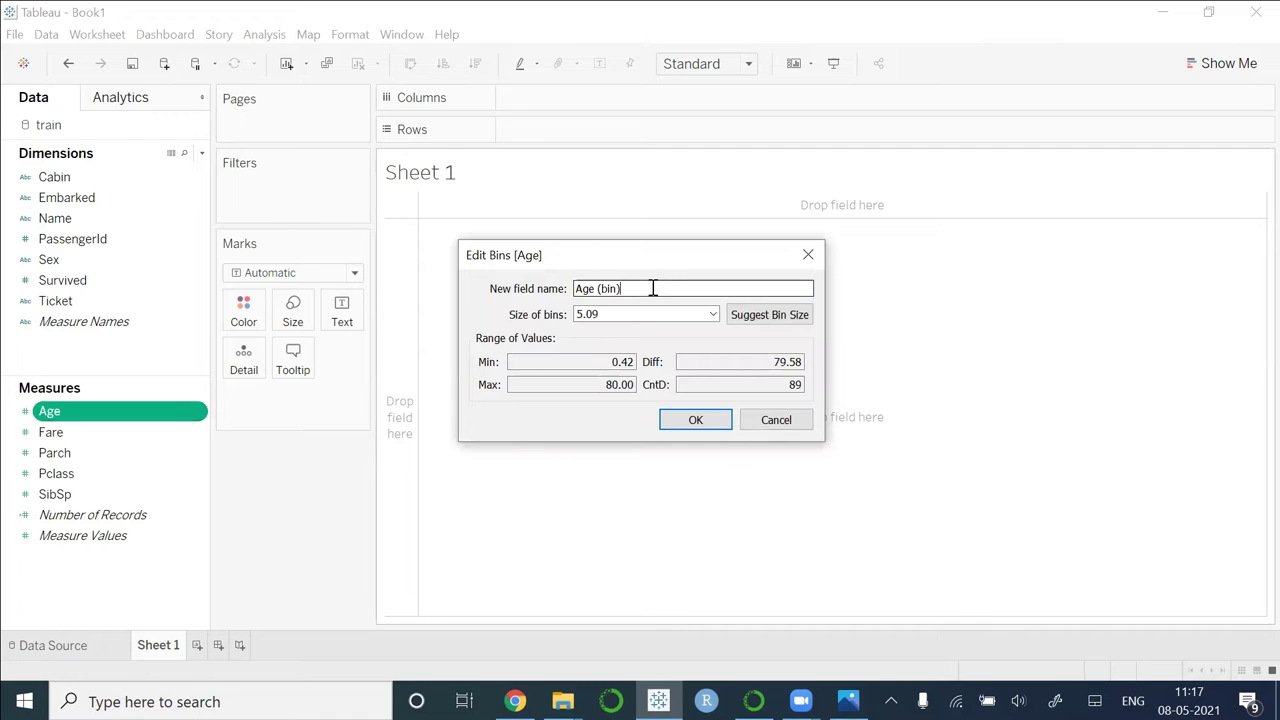
double_click(580, 289)
left_click_drag(607, 290, 640, 291)
left_click(640, 291)
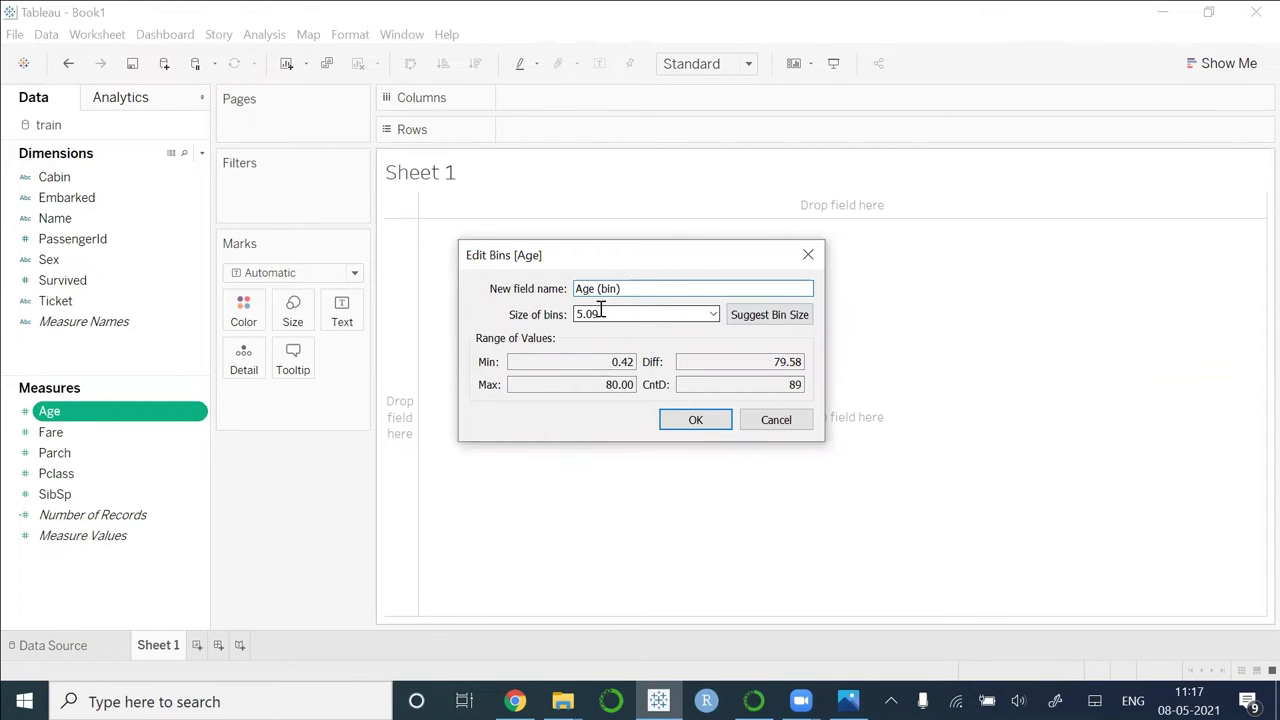
left_click_drag(607, 313, 573, 315)
type("10")
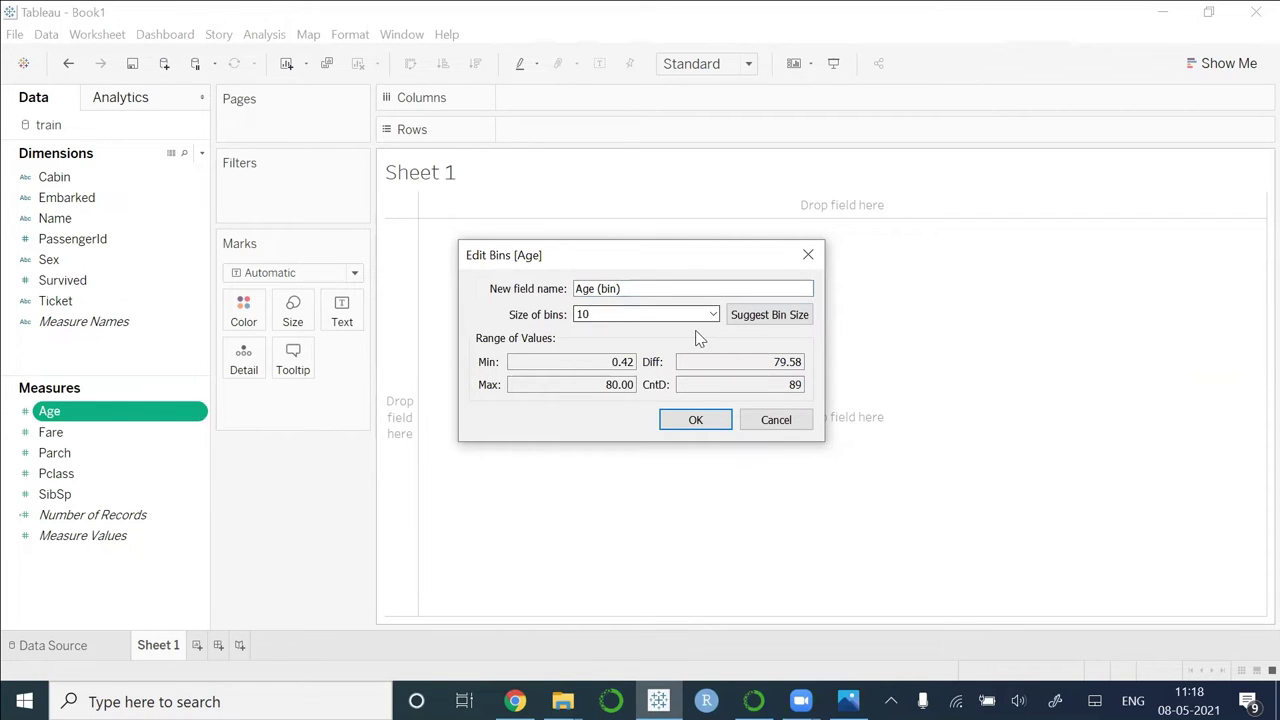
left_click(704, 421)
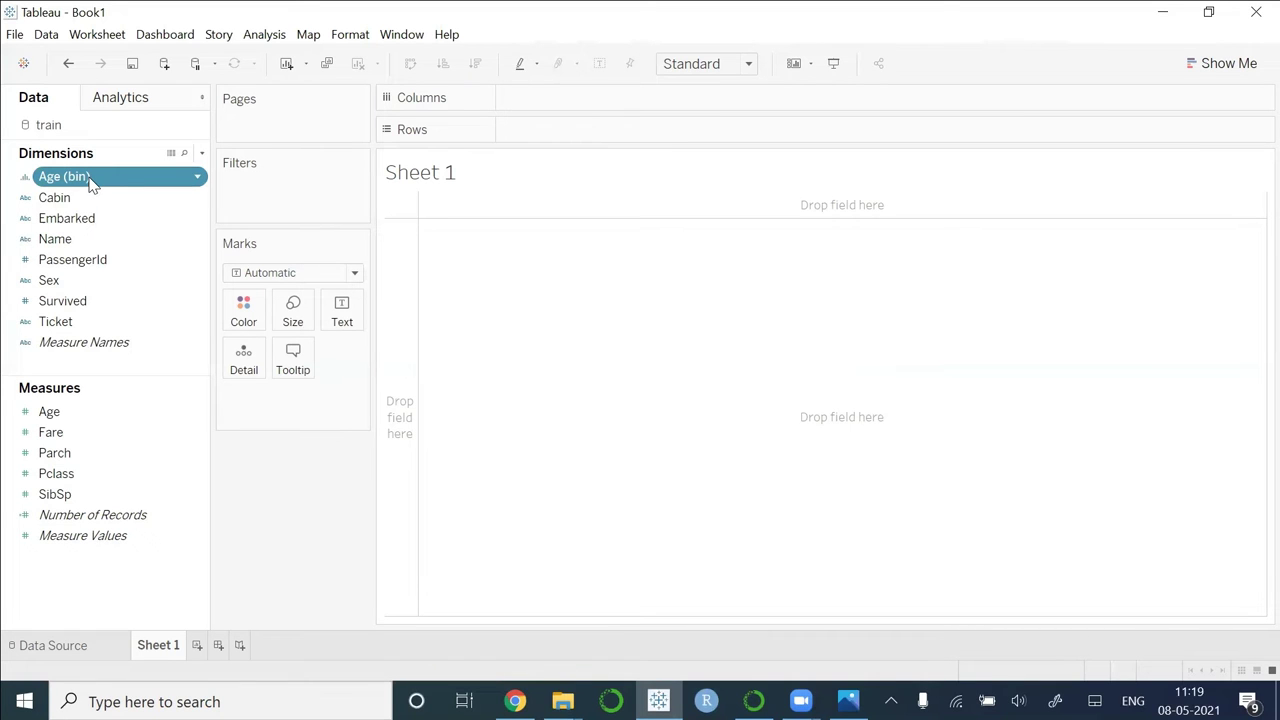
Build a bar chart with Age (bin) on Columns and Number of Records on Rows.
left_click_drag(90, 183, 569, 106)
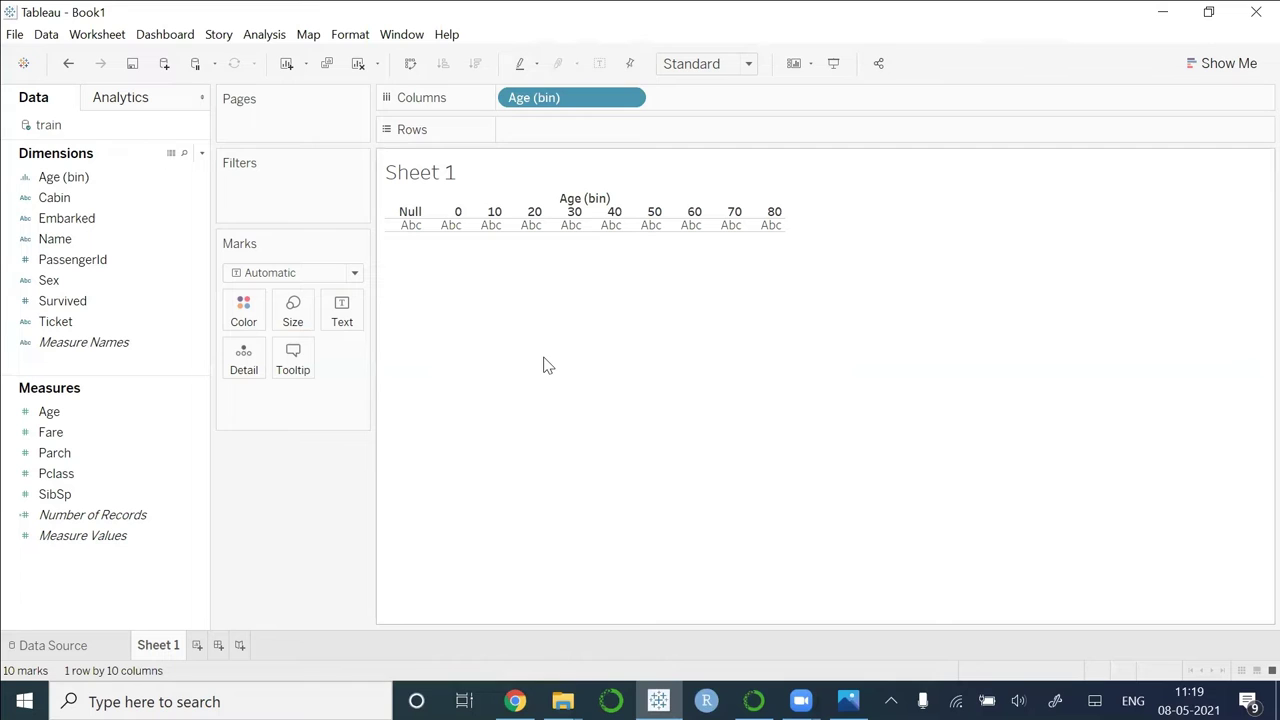
left_click(132, 515)
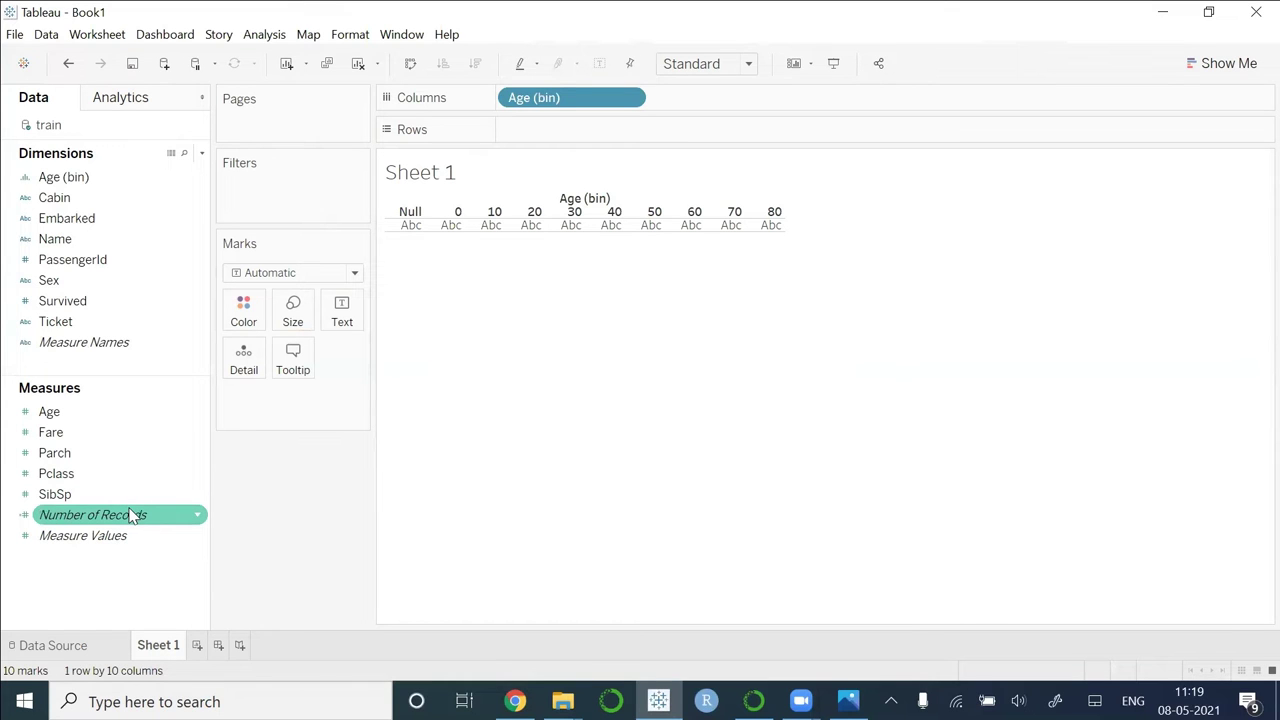
left_click_drag(130, 516, 597, 134)
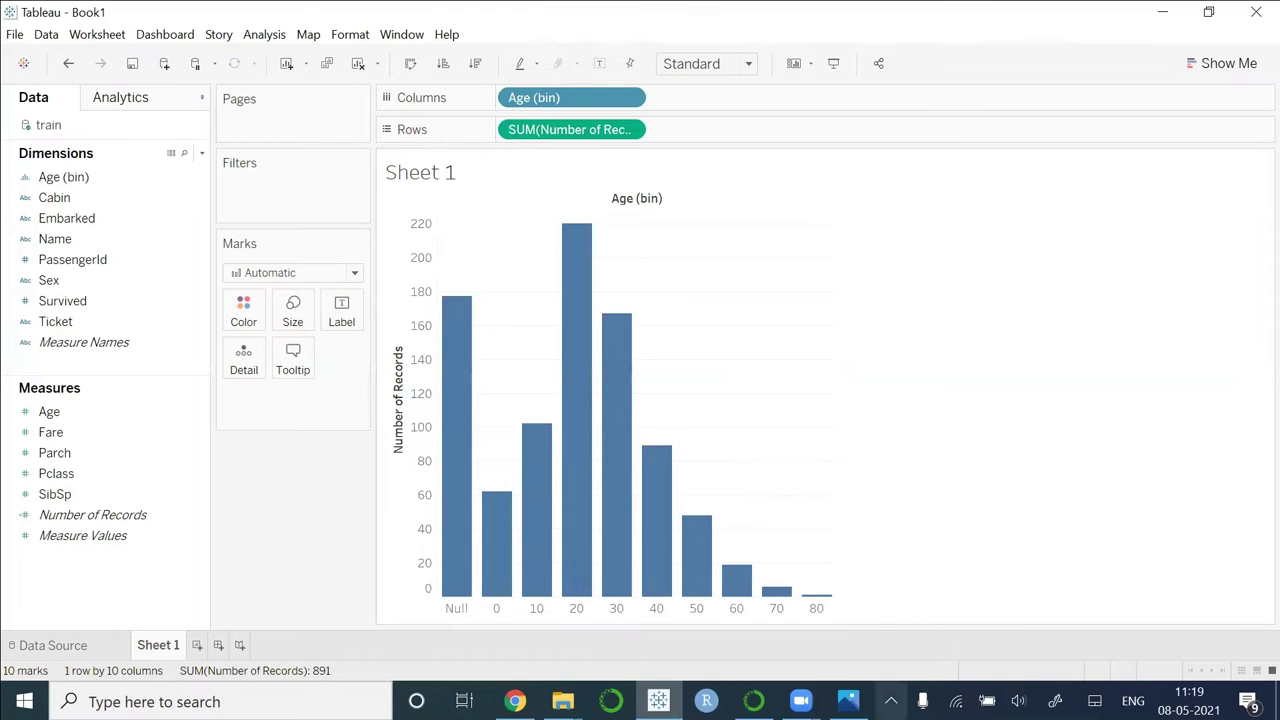
Consult color-based-on-survived.jpg and Convert-to-dimensions.jpg in Photos, and add a second Number of Records to Rows in Tableau.
left_click(847, 701)
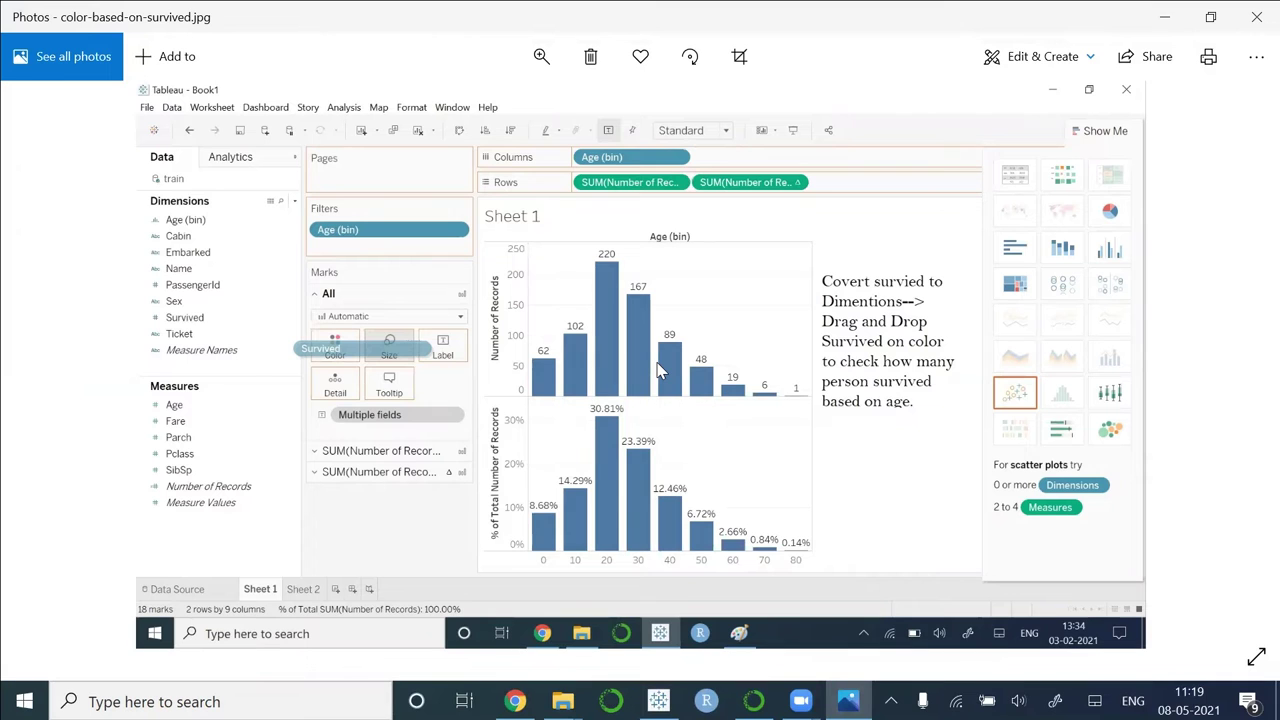
key("Right")
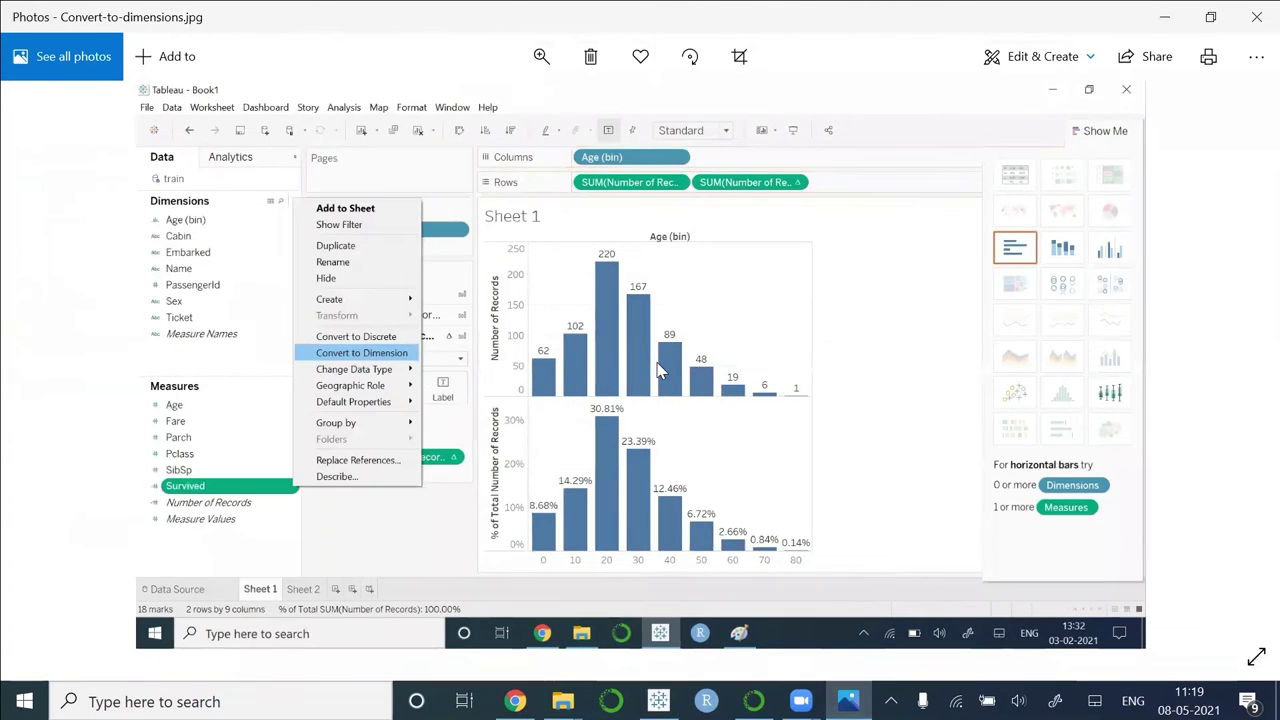
key("Left")
key("Right")
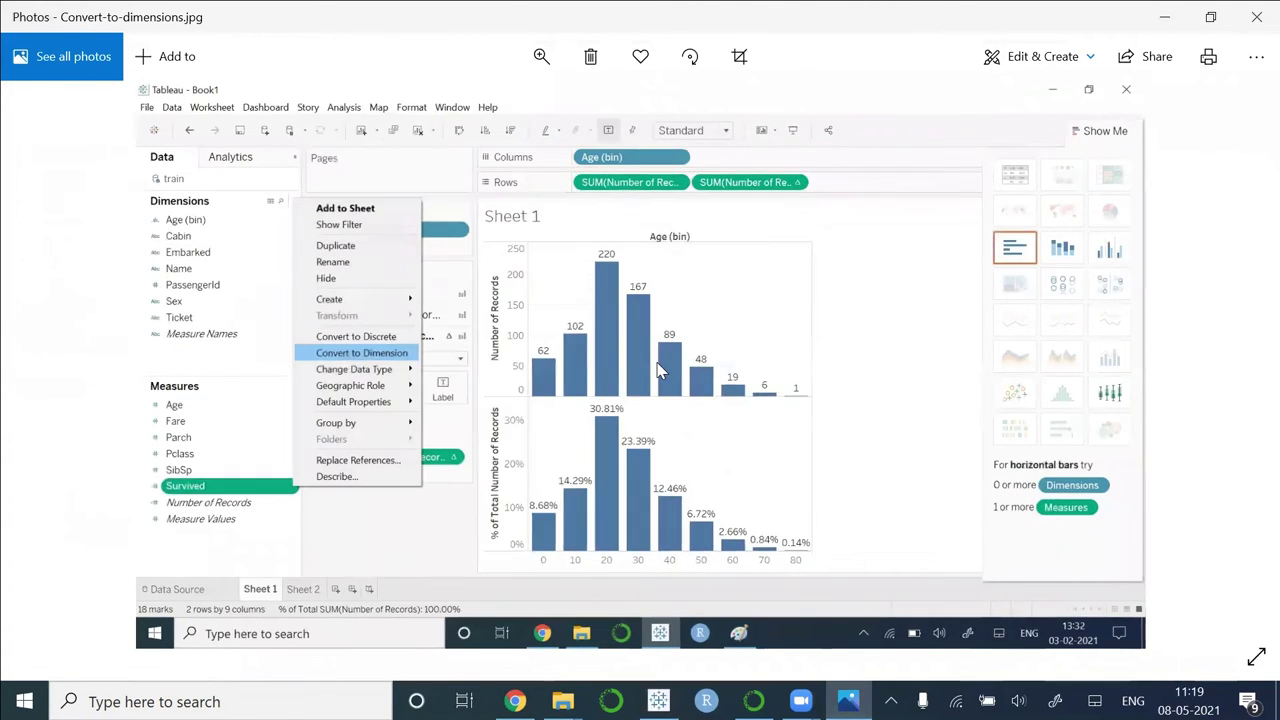
key("Right")
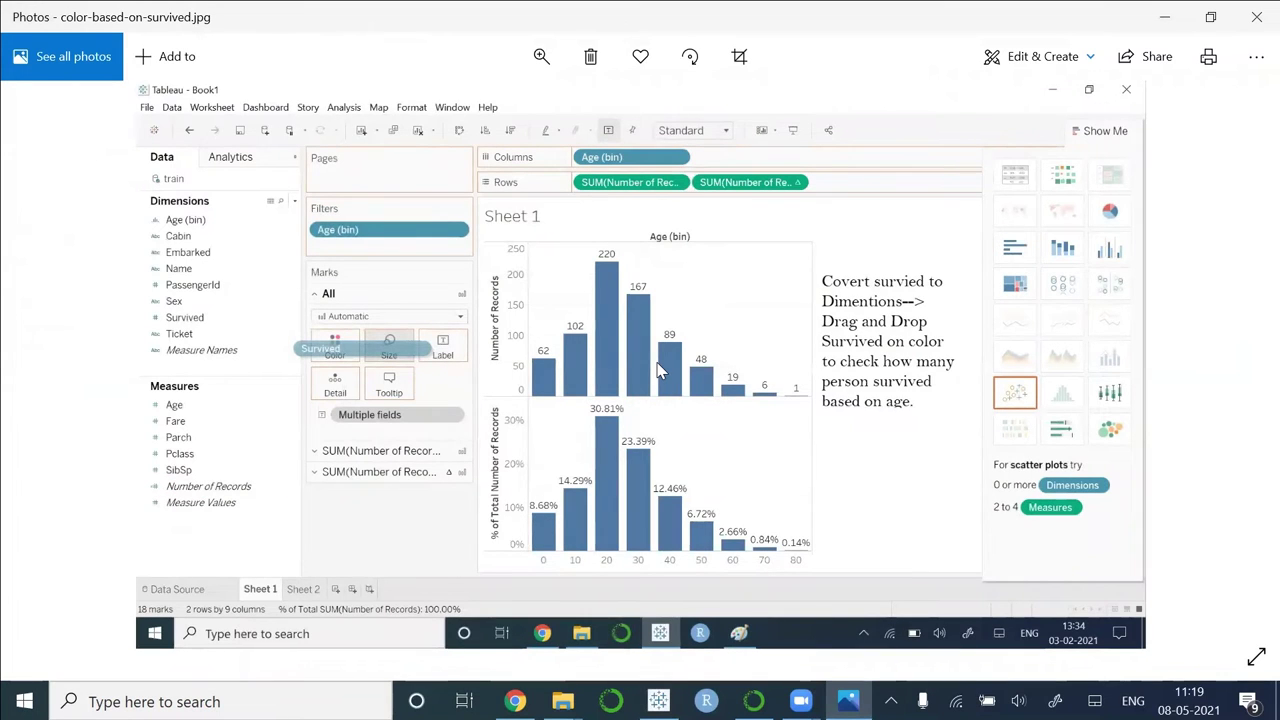
left_click(1167, 22)
left_click_drag(115, 518, 789, 131)
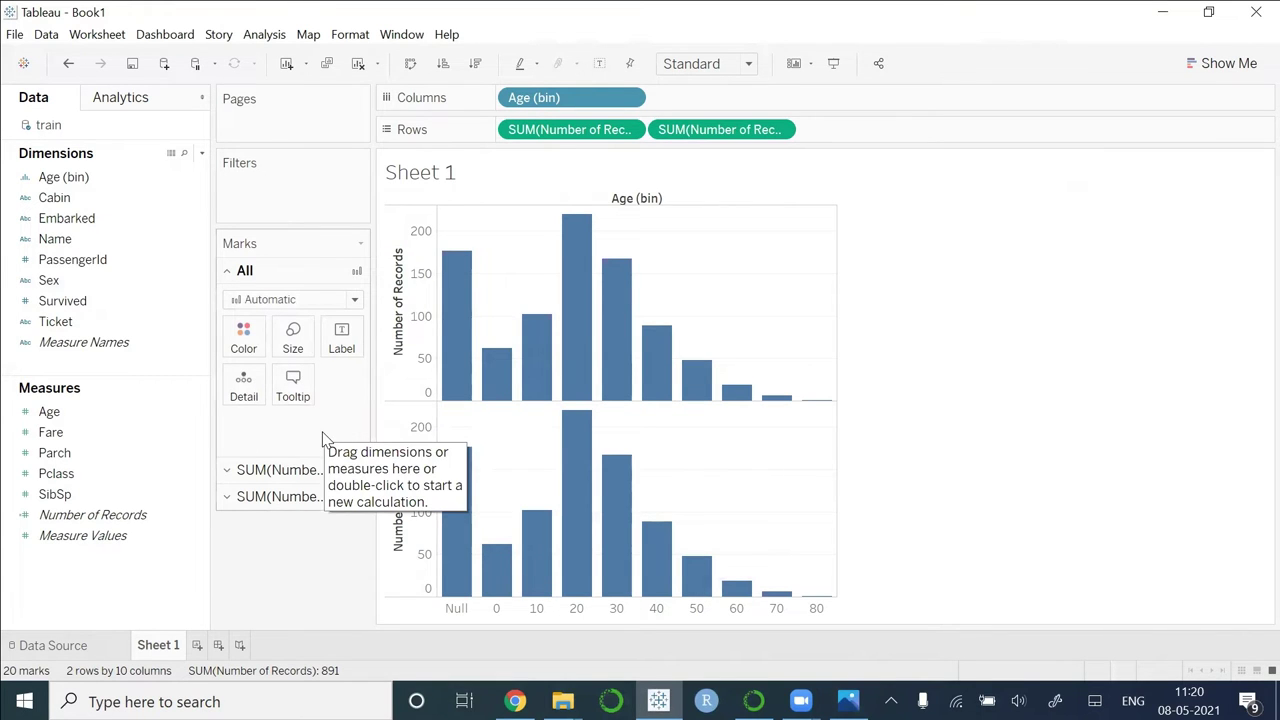
Filter the charts by Age (bin), leaving out the Null bin.
left_click(90, 178)
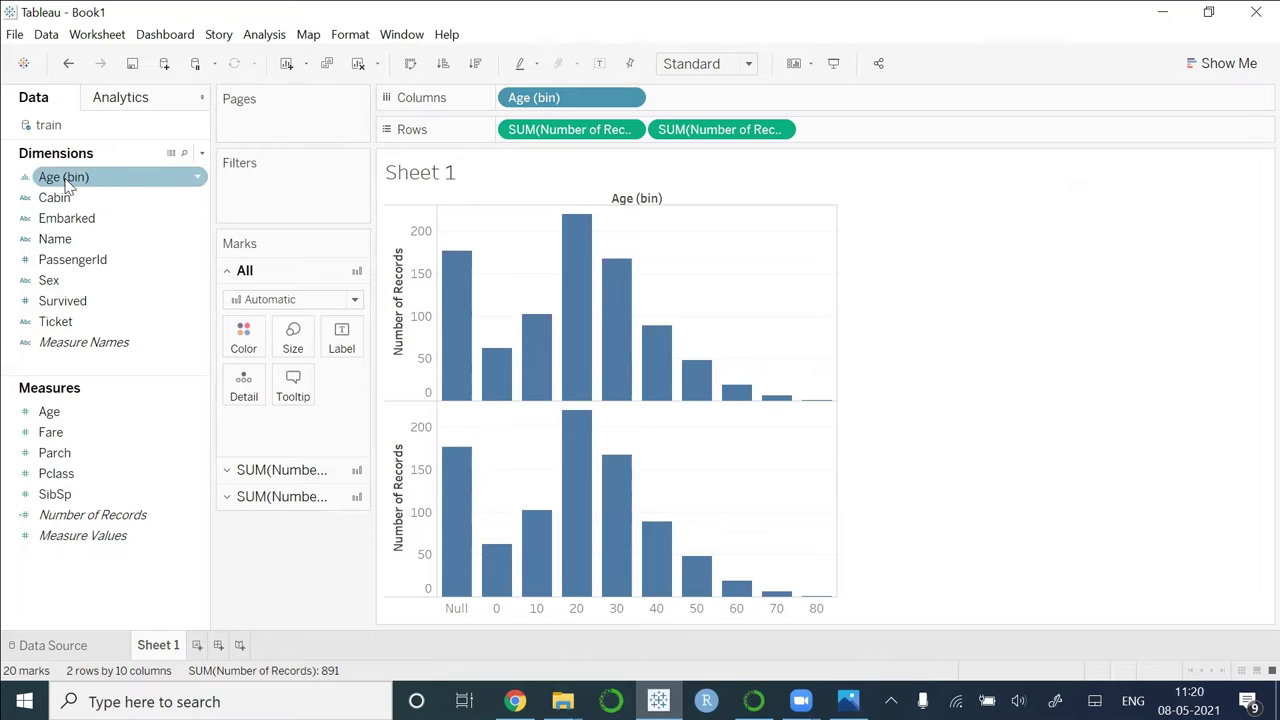
left_click_drag(62, 186, 265, 201)
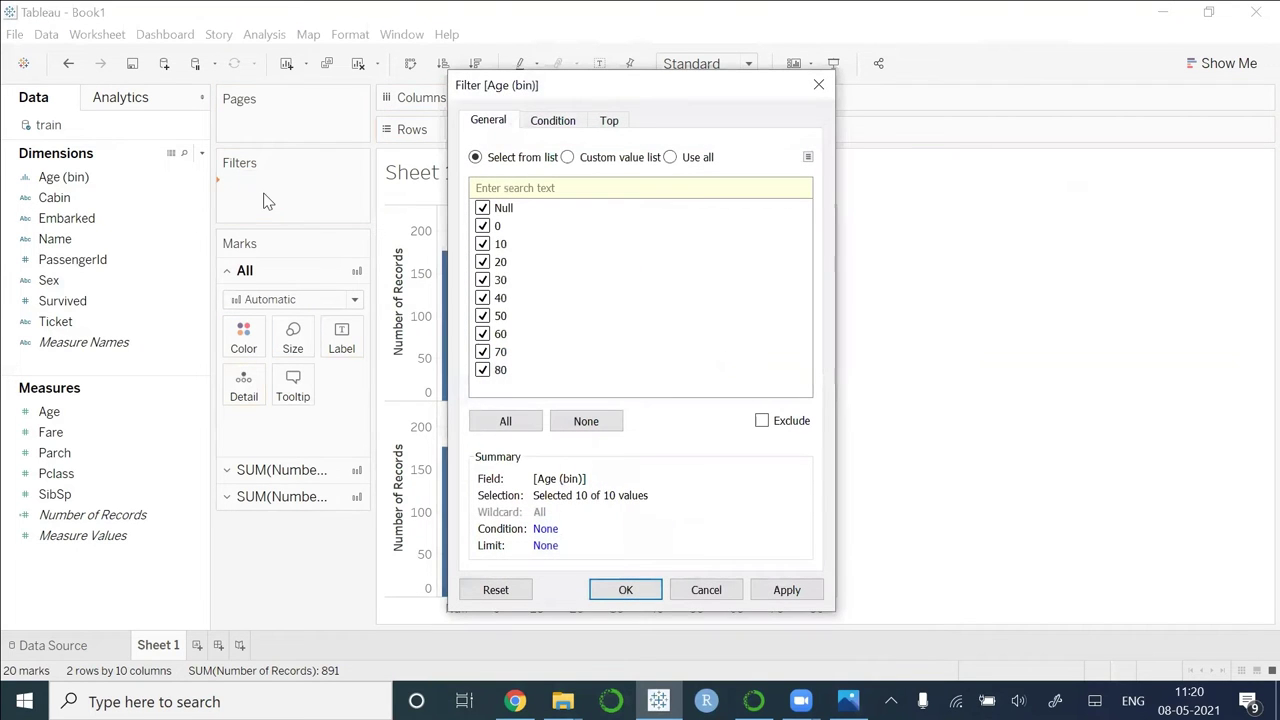
left_click(482, 209)
left_click(798, 600)
left_click(636, 590)
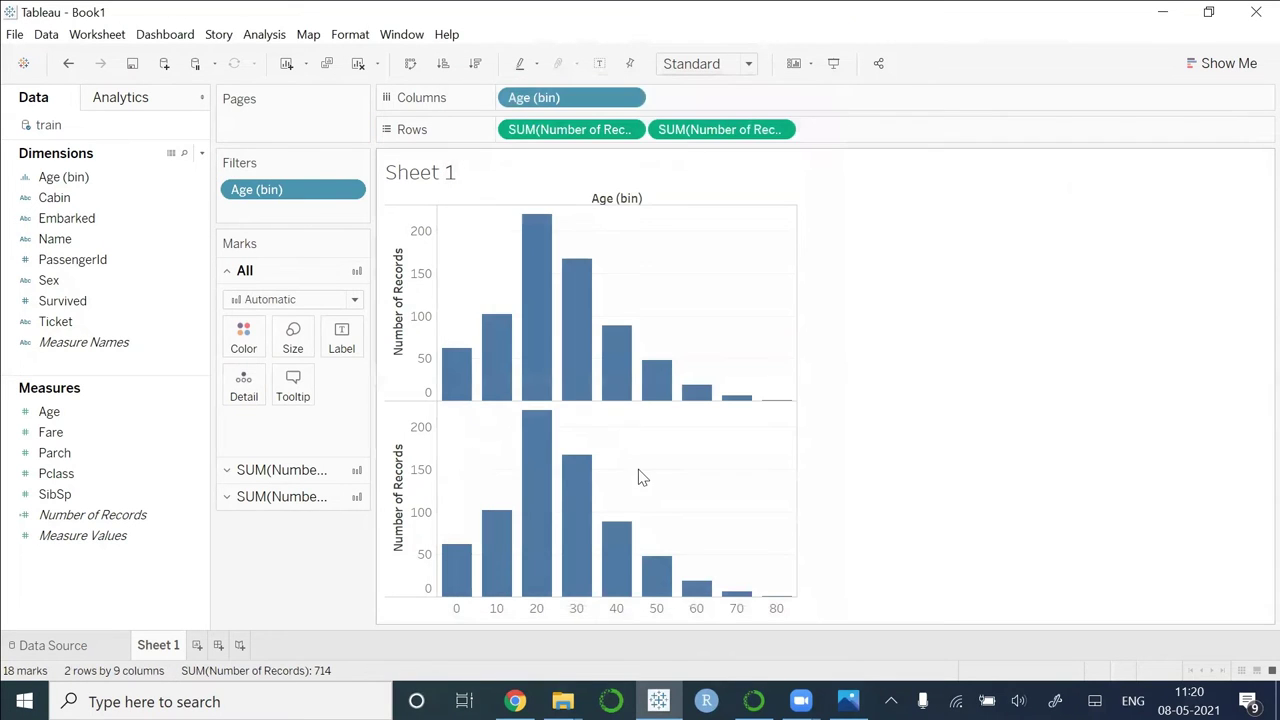